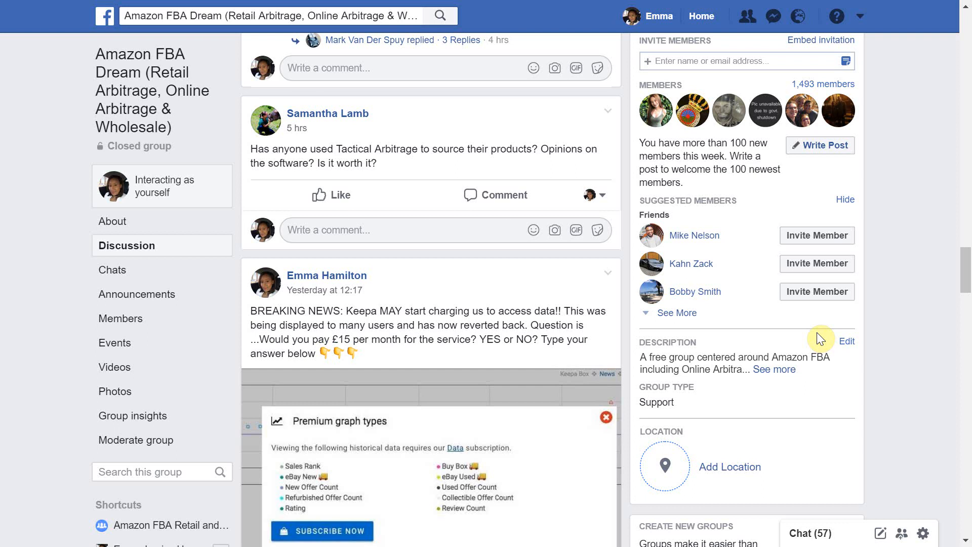
scroll(800, 256, "down", 5)
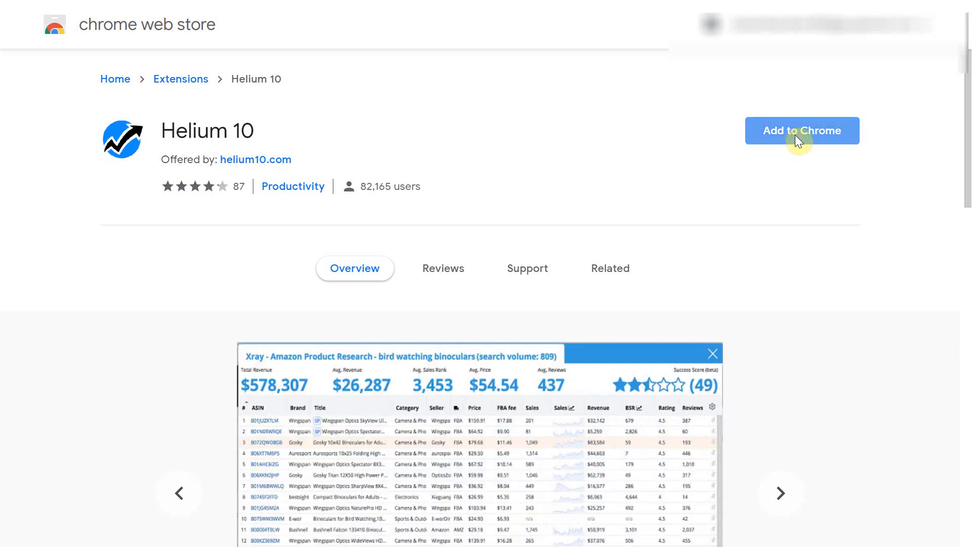
Add the Helium 10 extension to Chrome and confirm its permissions.
left_click(795, 136)
left_click(513, 199)
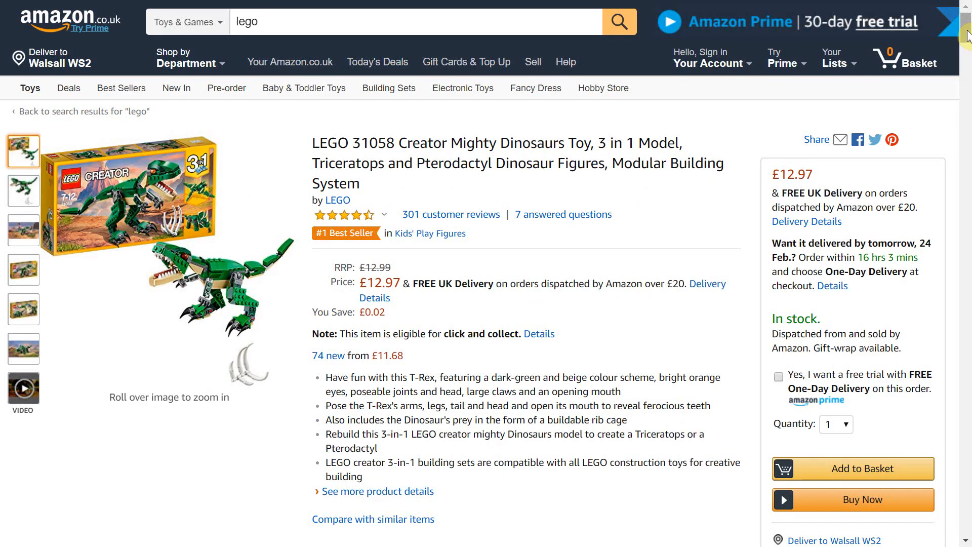
left_click_drag(969, 35, 969, 91)
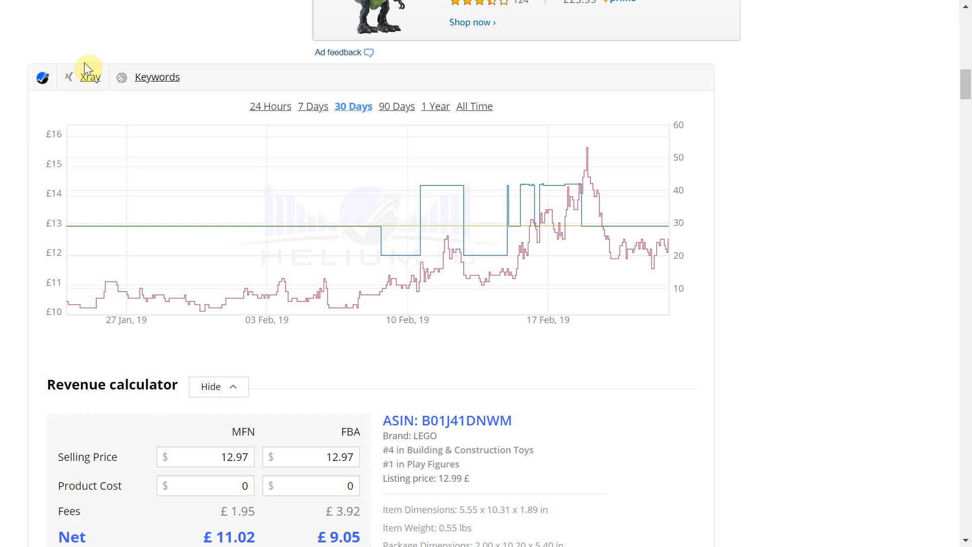
scroll(581, 281, "up", 2)
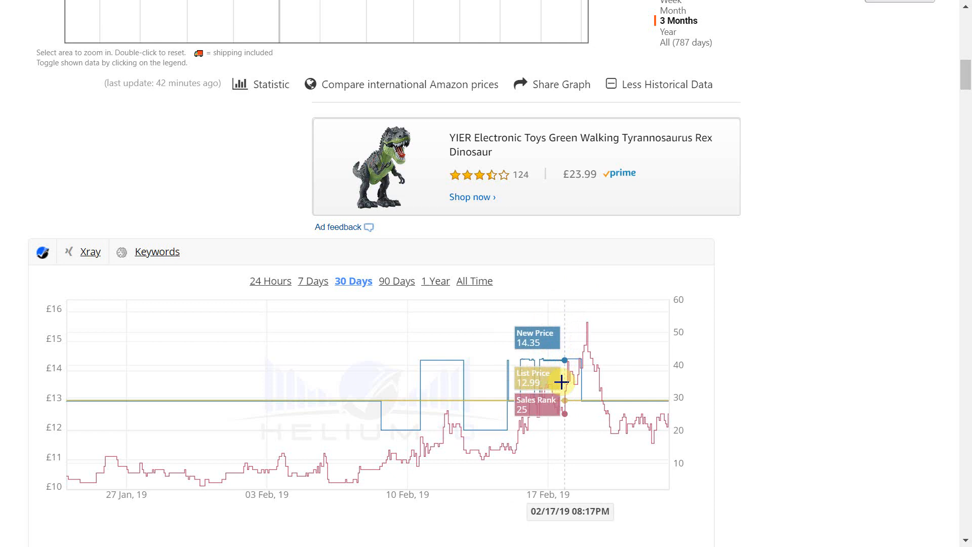
mouse_move(501, 401)
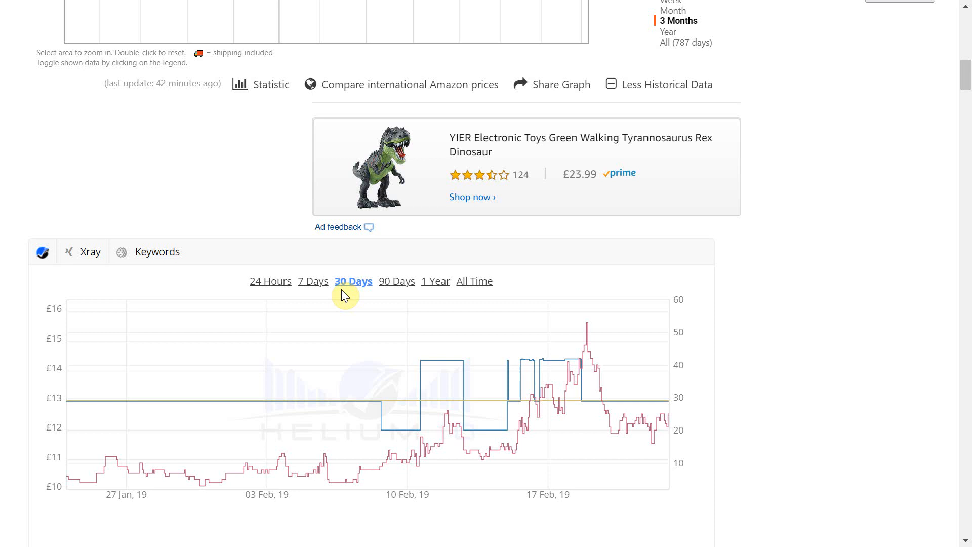
mouse_move(500, 228)
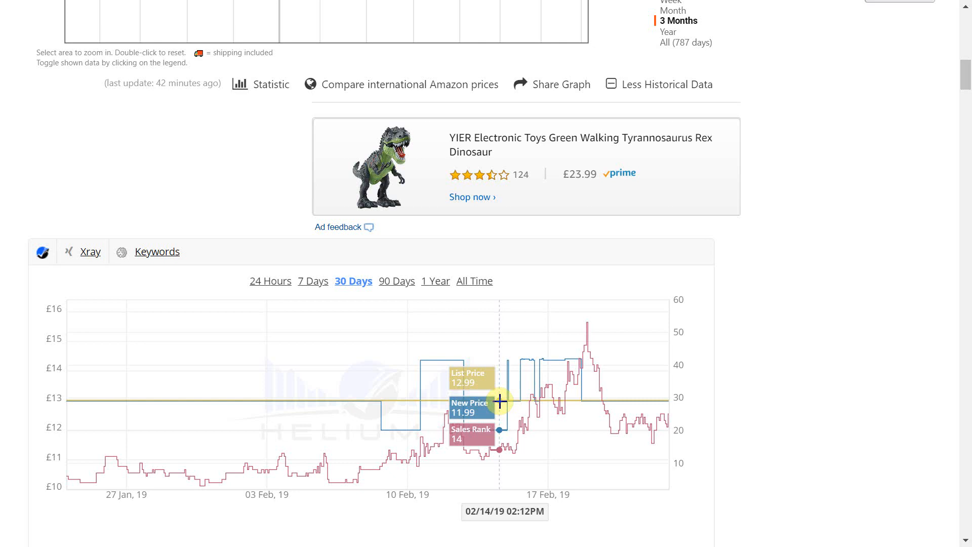
scroll(516, 357, "down", 1)
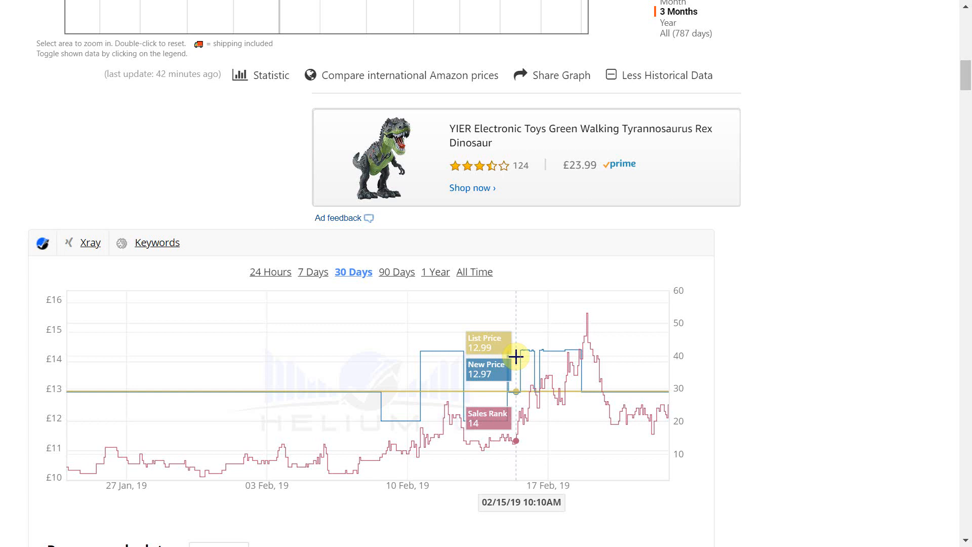
scroll(516, 357, "up", 5)
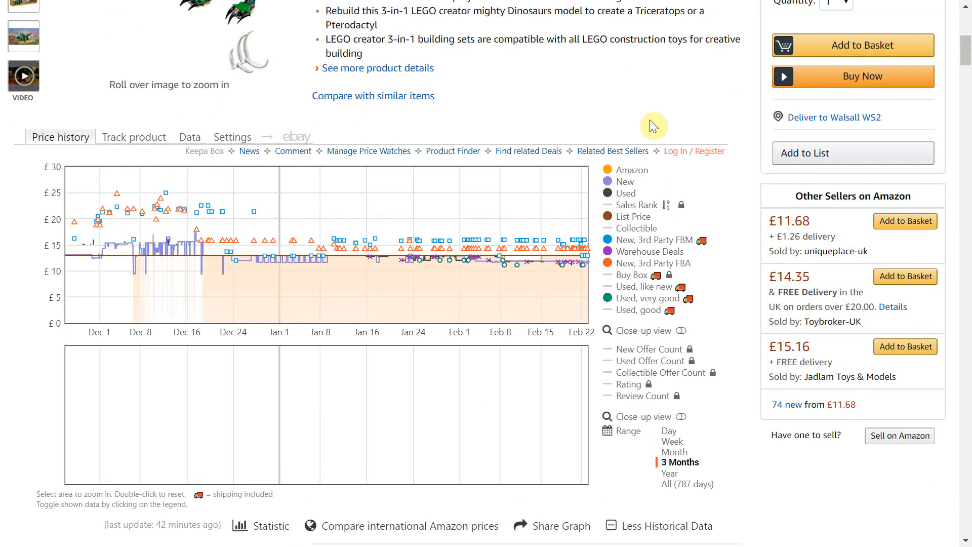
mouse_move(439, 263)
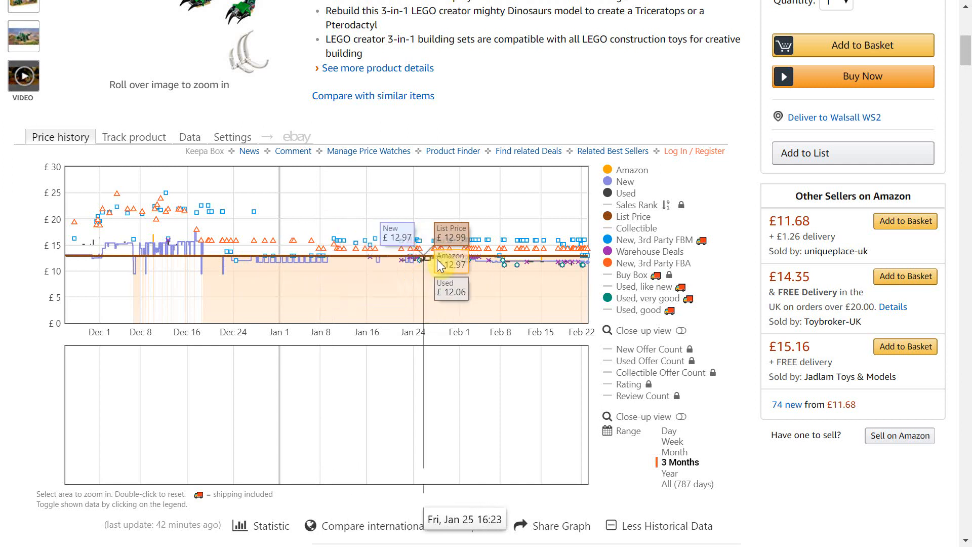
Hide Collectible in the Keepa legend and request the locked Sales Rank series.
left_click(618, 228)
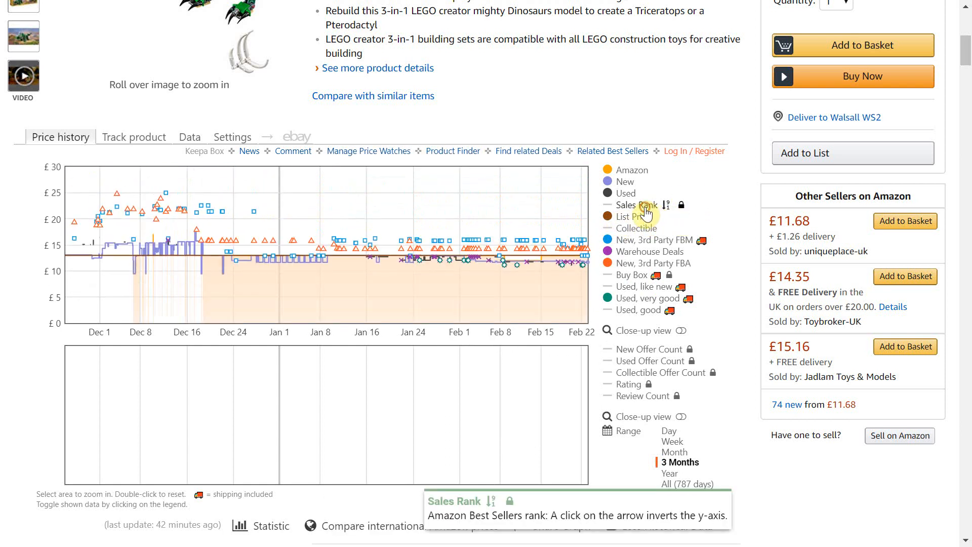
left_click(646, 208)
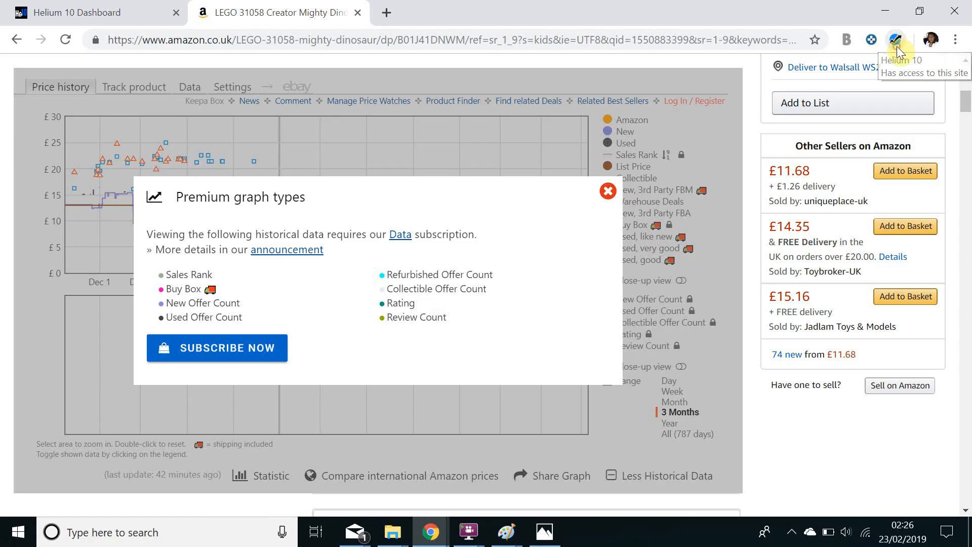
Run Xray - Amazon Product Research from the Helium 10 toolbar and show the 30-day sales chart.
left_click(898, 47)
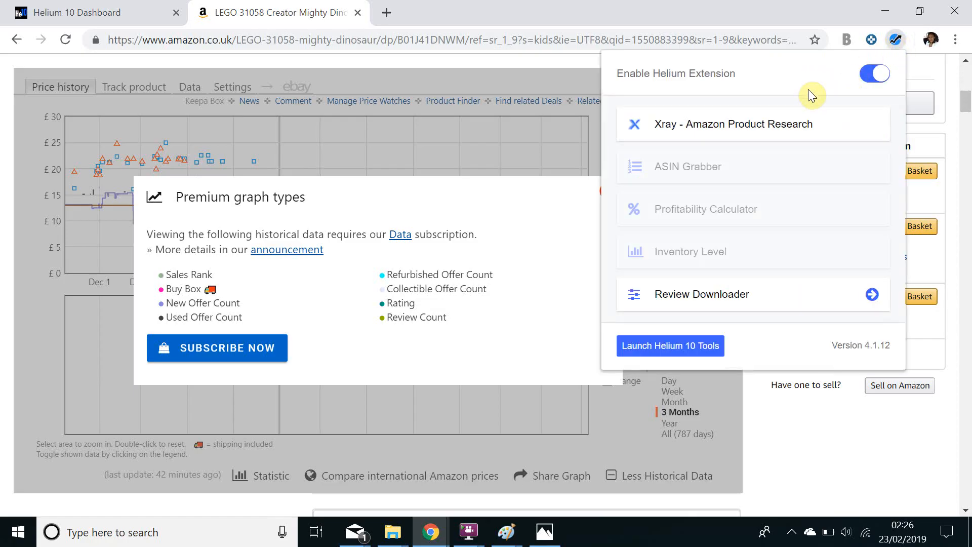
left_click(756, 129)
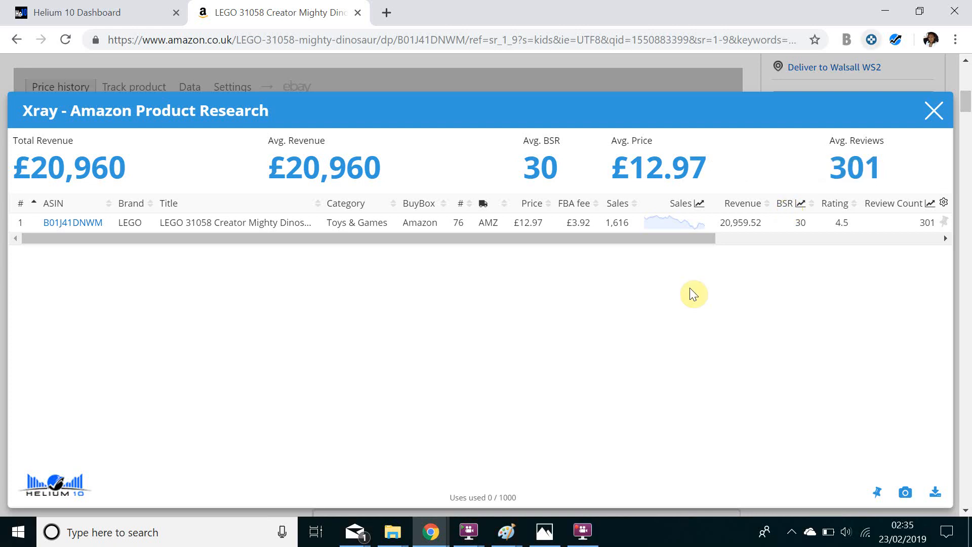
left_click(672, 227)
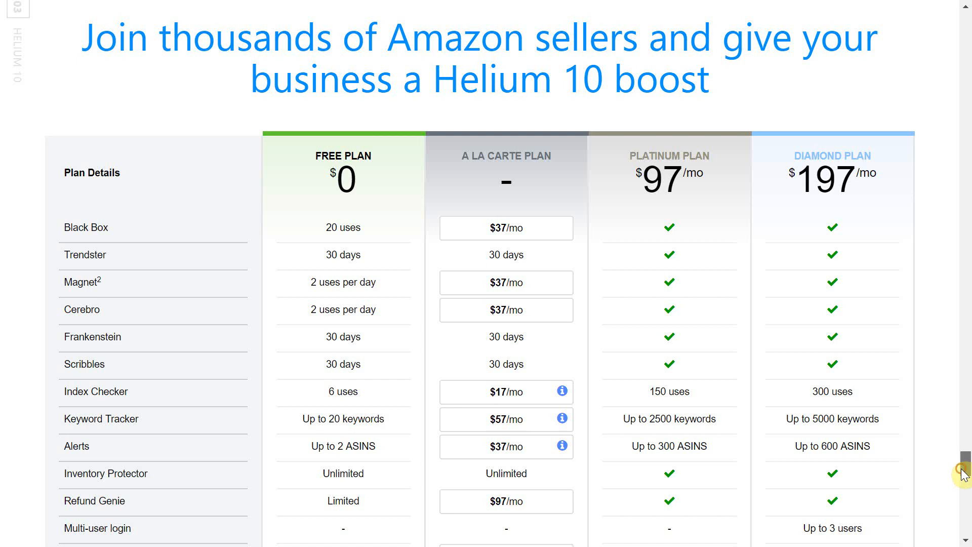
left_click_drag(966, 473, 967, 478)
scroll(365, 373, "down", 2)
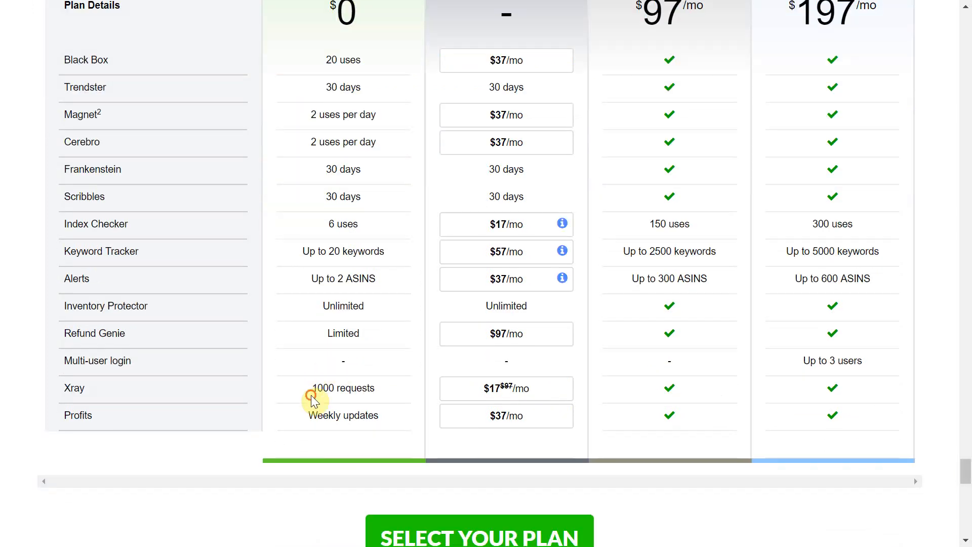
scroll(311, 395, "down", 1)
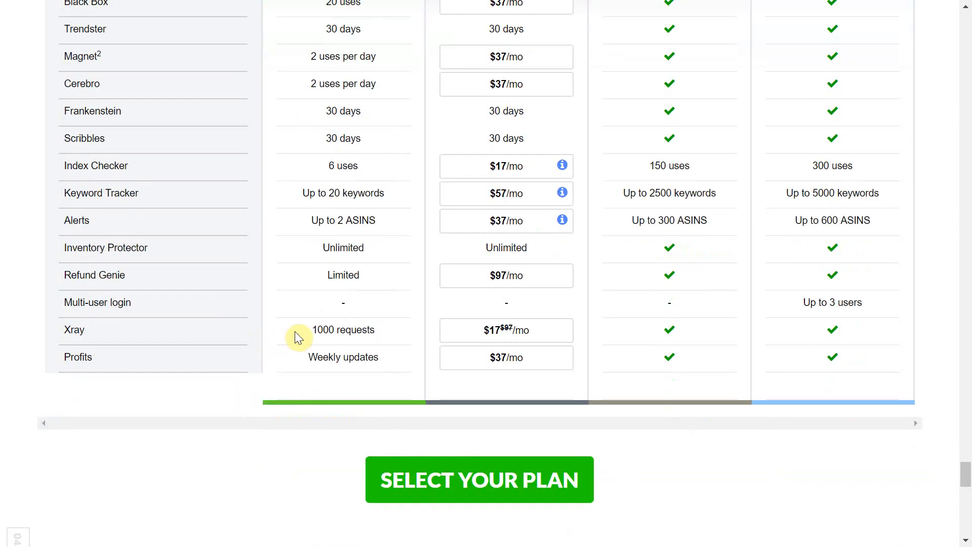